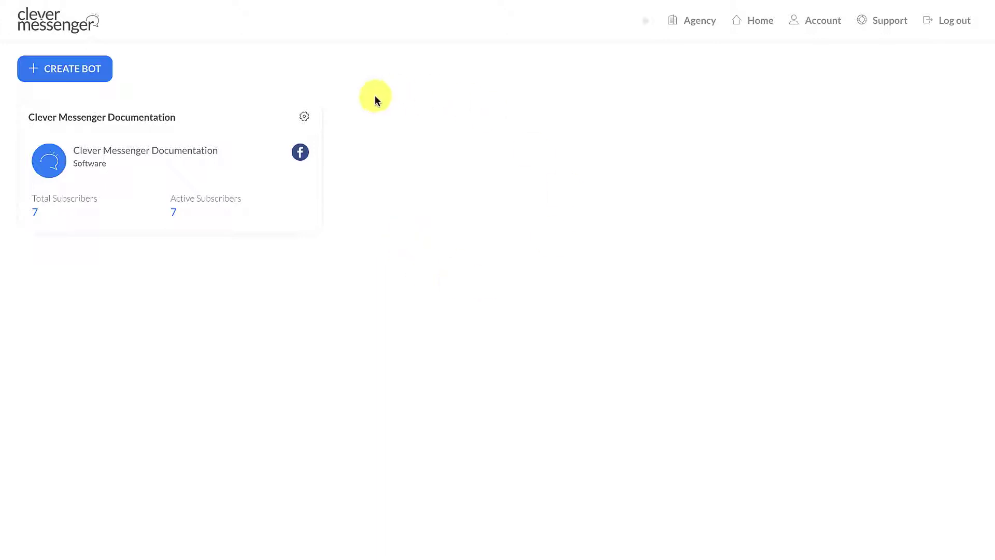
Open the gear options on the Clever Messenger Documentation bot card.
click(306, 120)
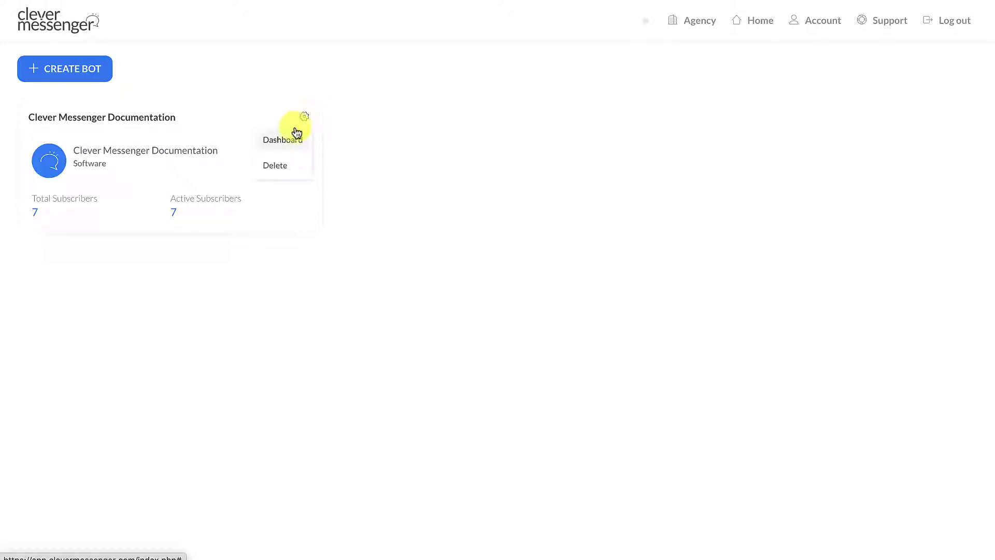
Choose Dashboard from the Documentation bot's gear menu.
click(295, 141)
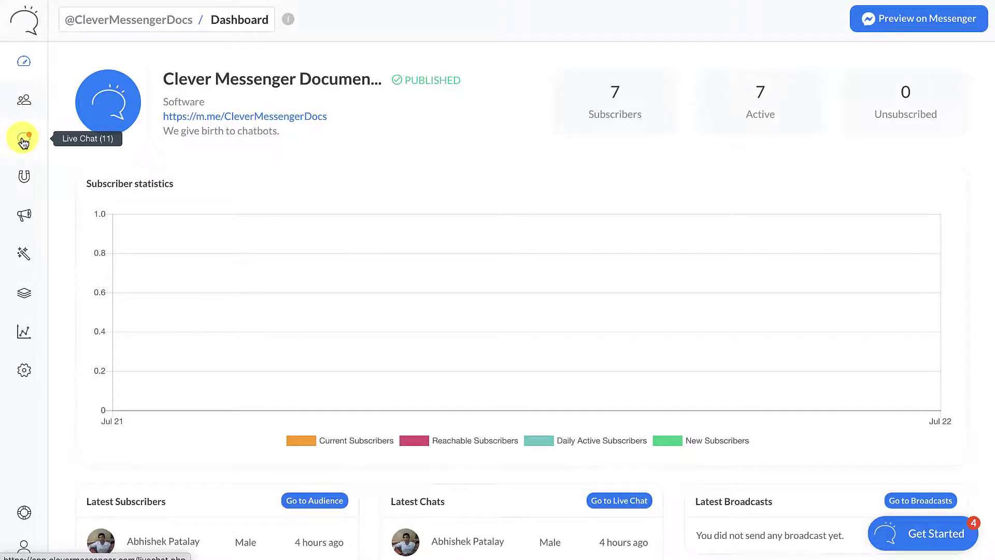
Open the Documentation bot's Live Chat page of subscriber conversations.
click(23, 142)
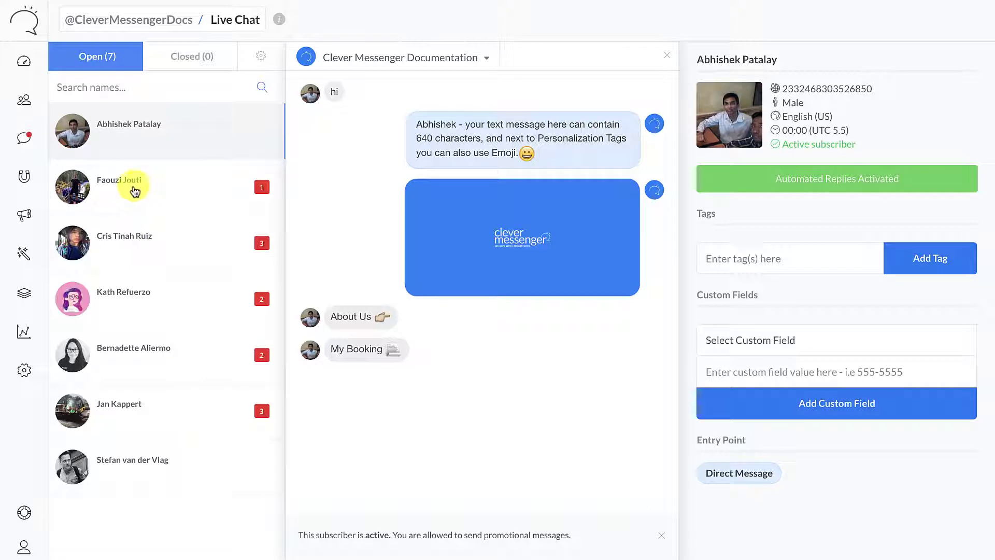
View the second, third, then first subscriber's conversations from the Open list.
click(139, 189)
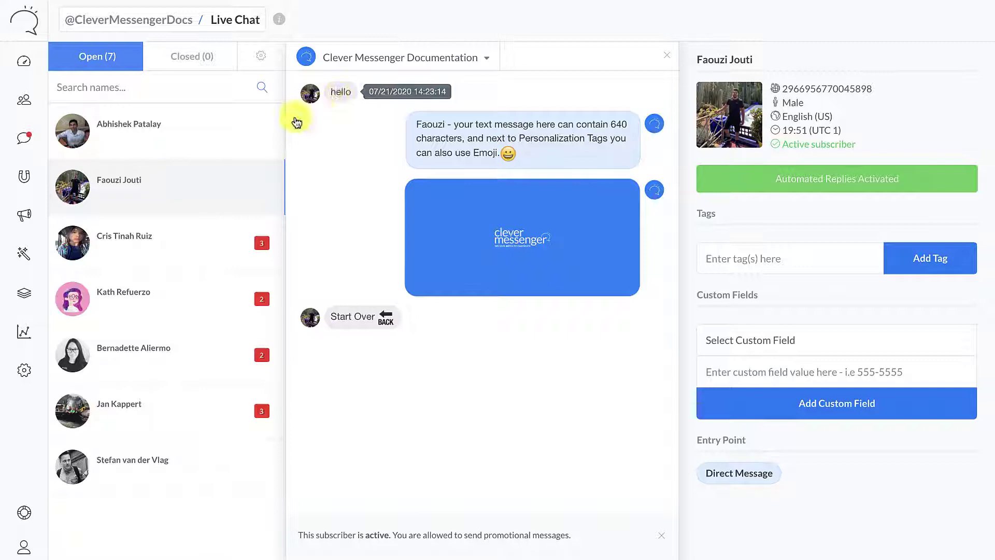
click(150, 265)
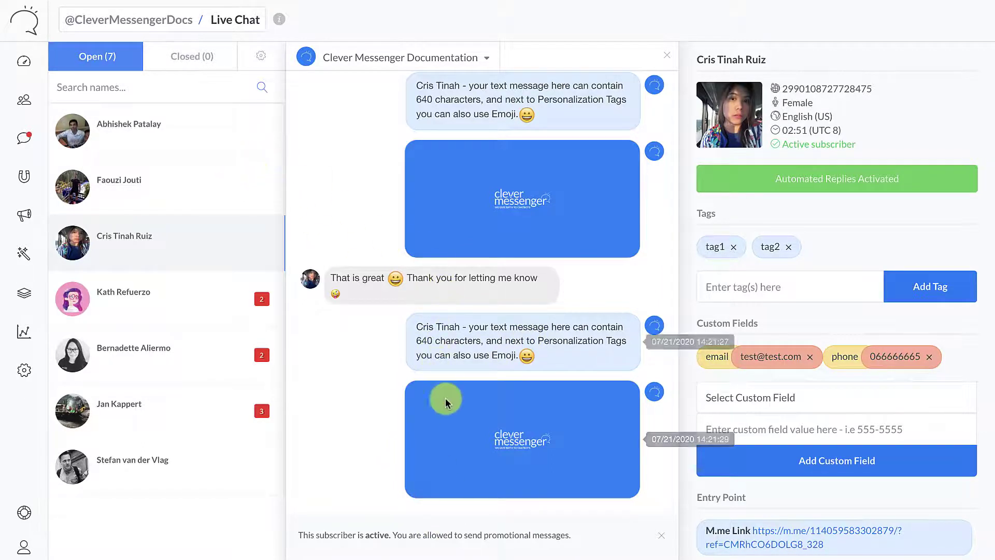
click(204, 127)
Review the live chat Policy Settings, keeping Promotional as the message type.
click(258, 56)
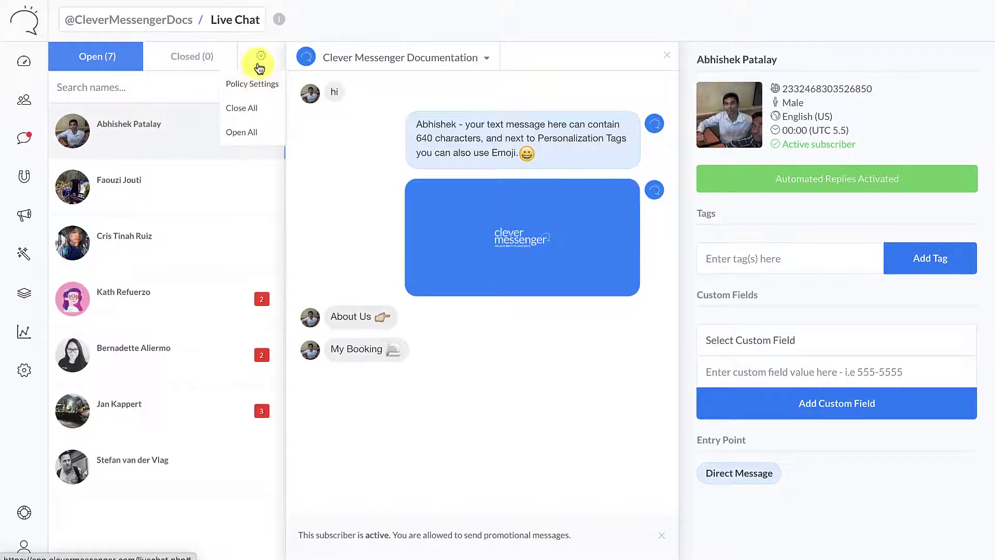
click(262, 85)
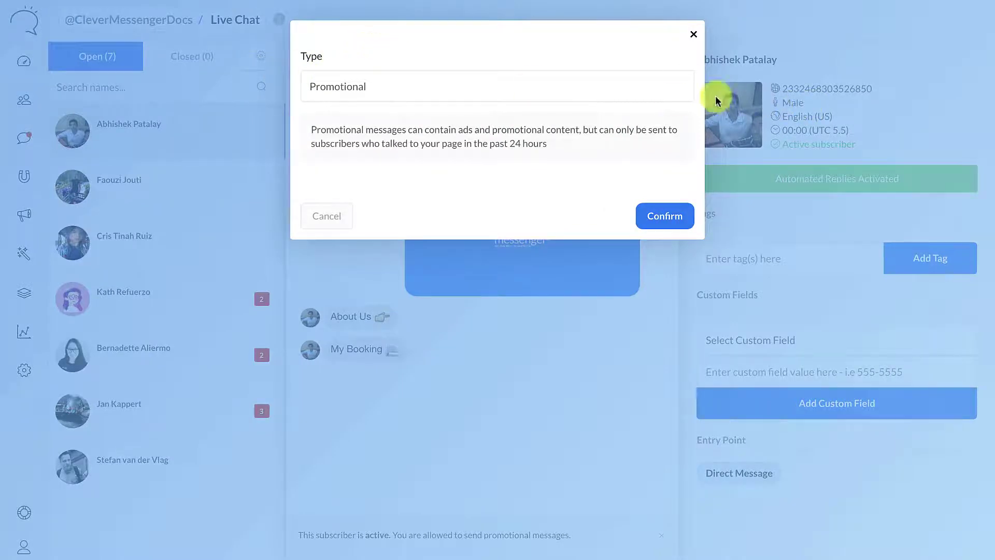
click(444, 98)
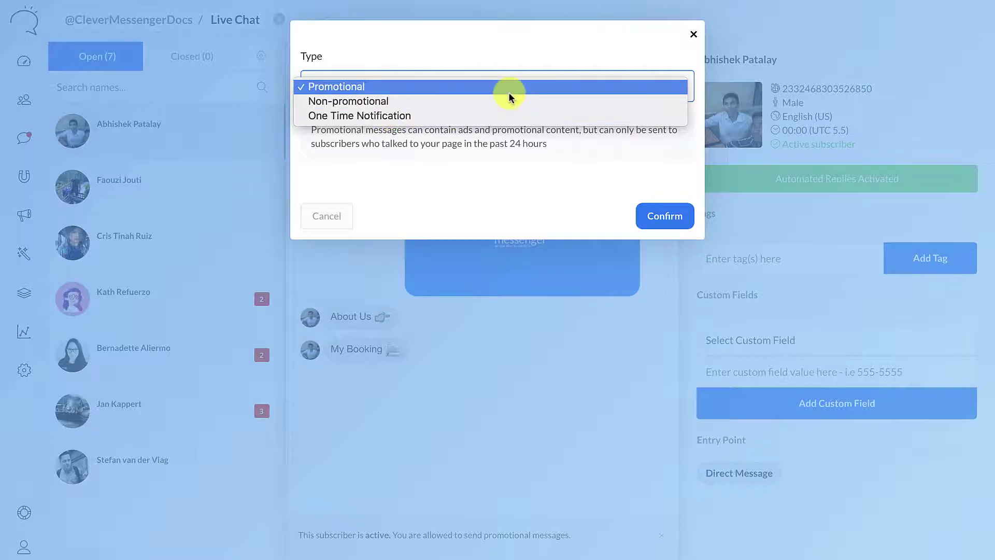
click(444, 62)
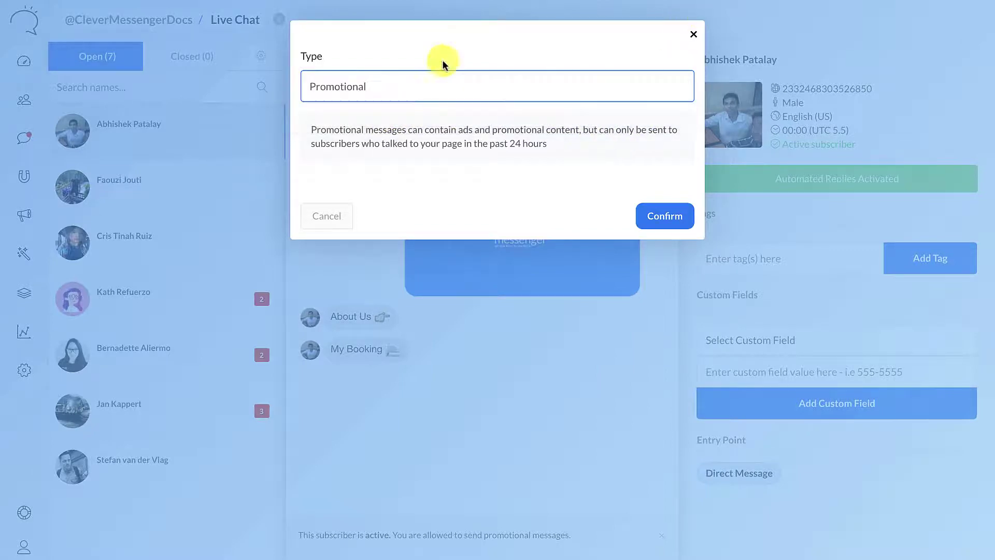
click(694, 34)
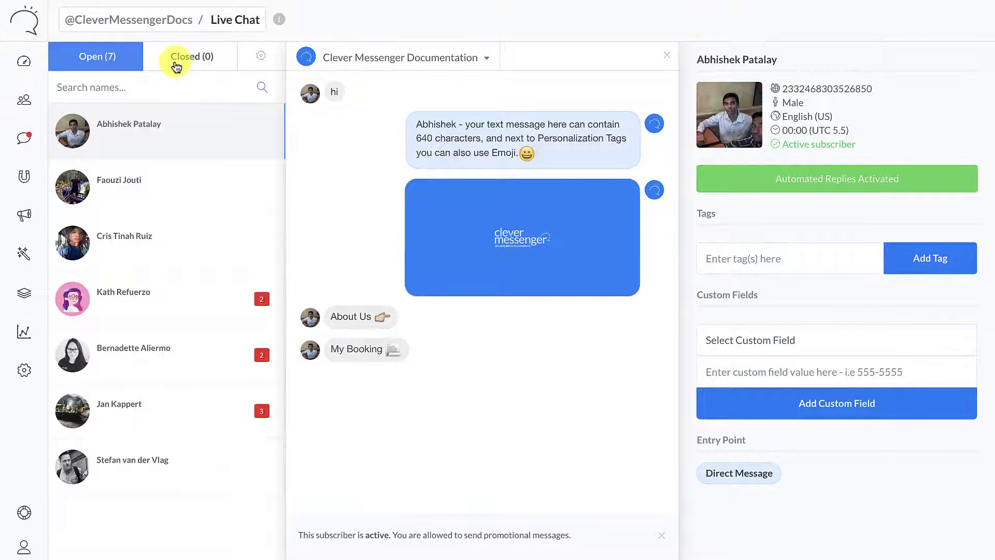
Close the first subscriber's chat, check Closed (1), and return to Open (6).
click(667, 58)
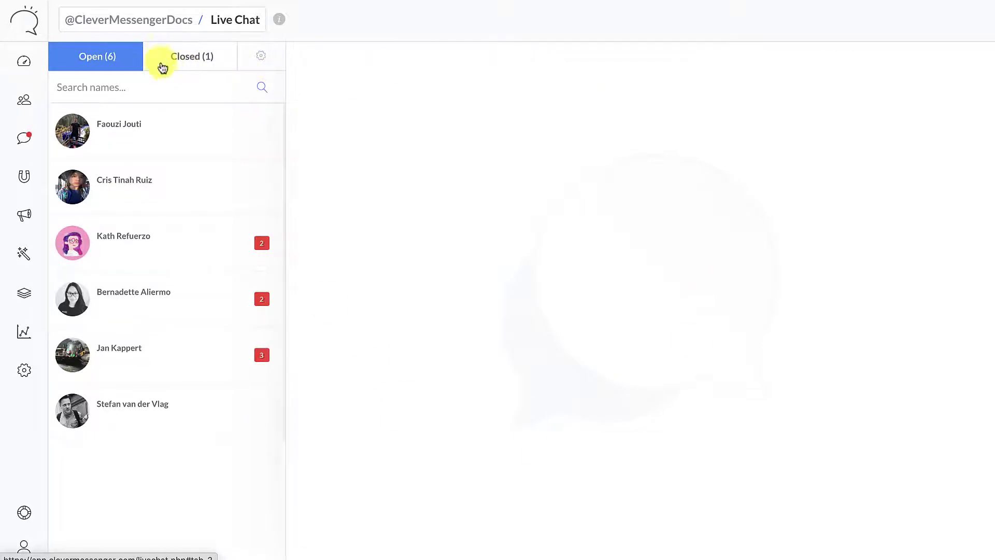
click(194, 57)
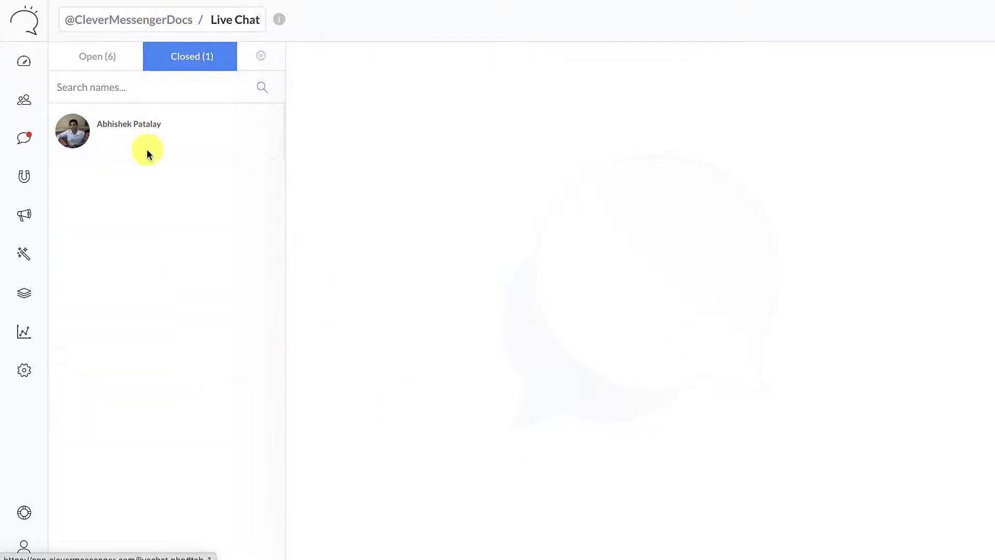
click(94, 57)
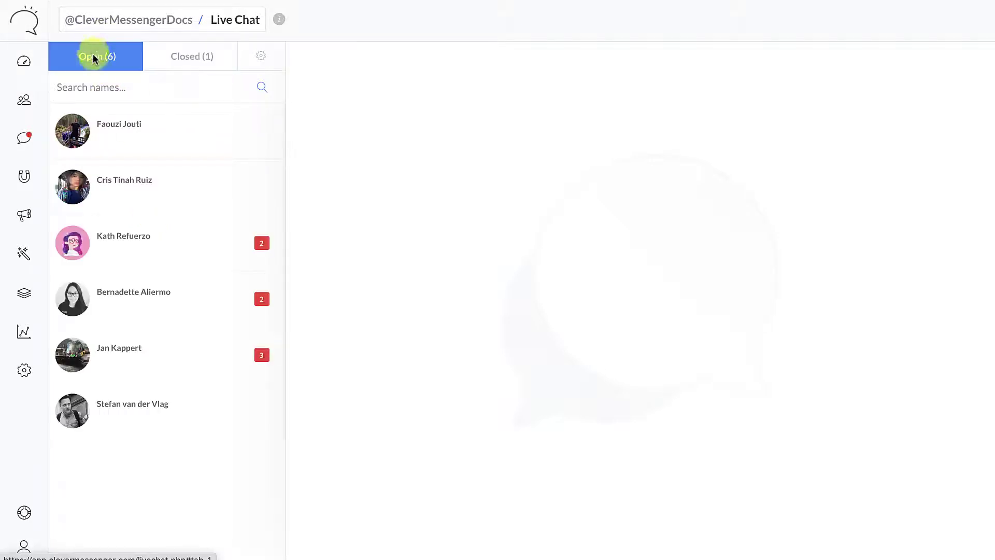
Search the open chats by a subscriber's name, then clear the search.
click(81, 87)
text(Stefa)
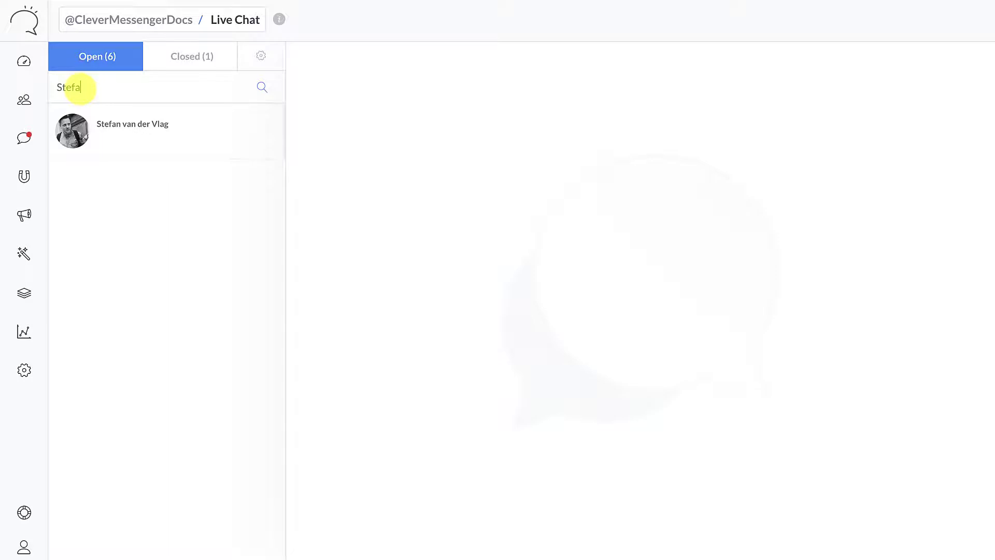
key(BackSpace)
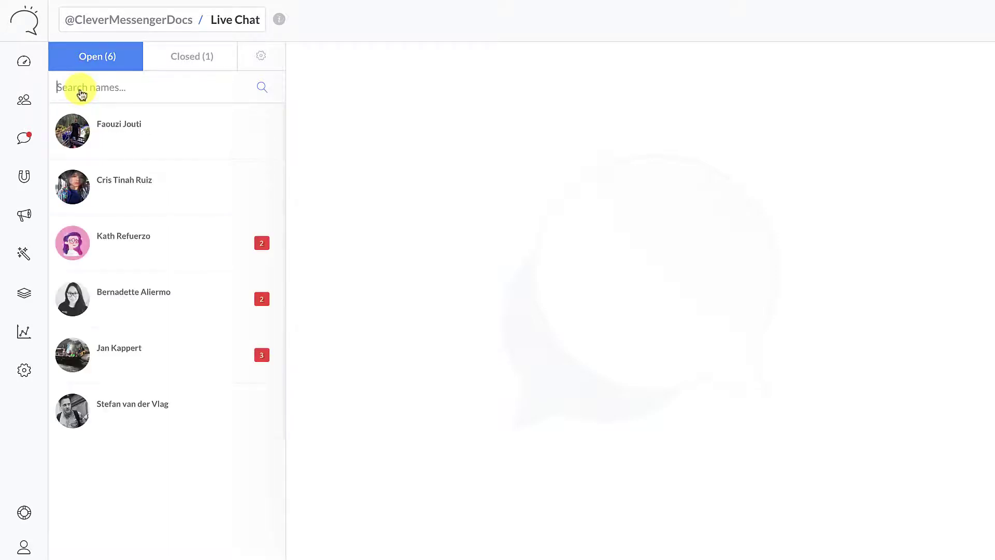
Open the last subscriber's conversation in the Open list.
click(139, 416)
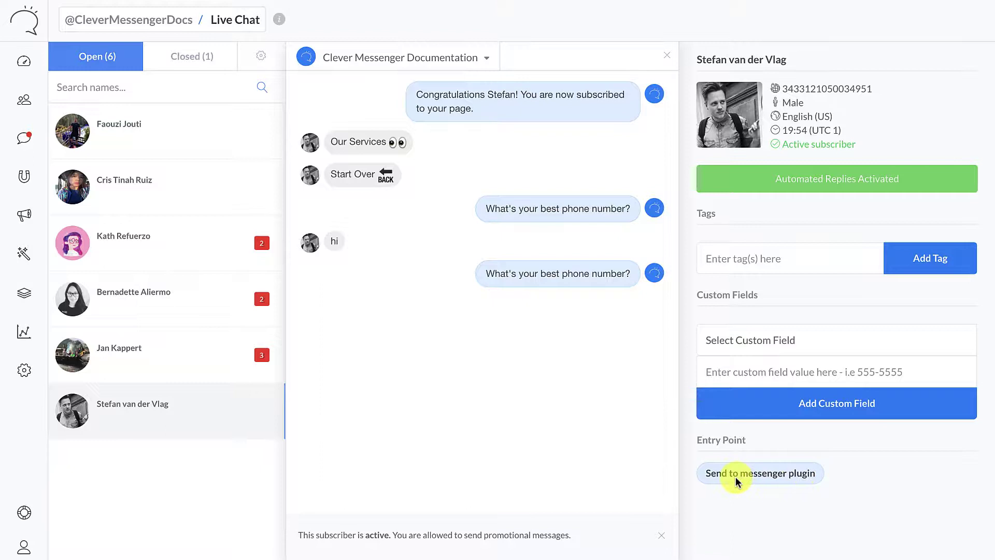
Dismiss the active-subscriber notice and send the reply 'Hello :)'.
click(660, 535)
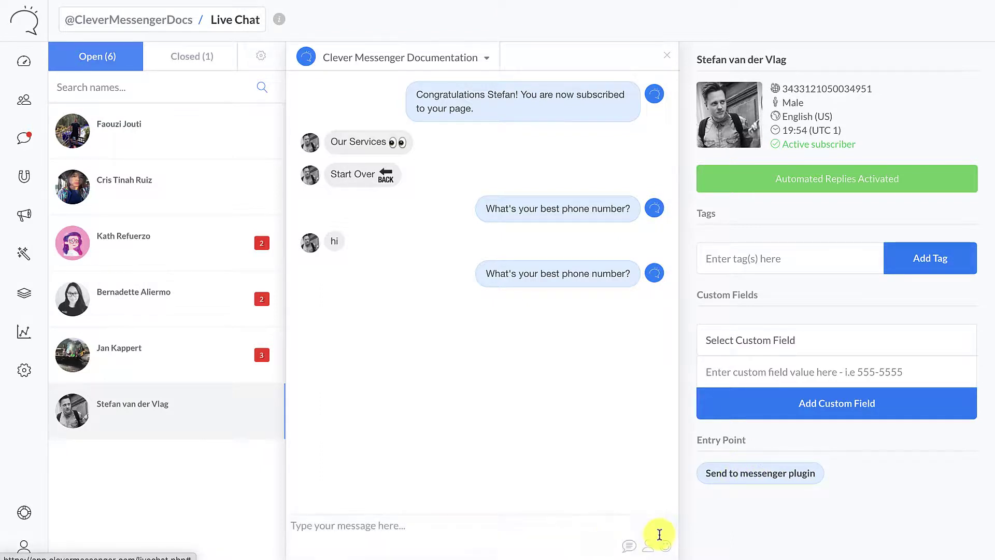
click(409, 528)
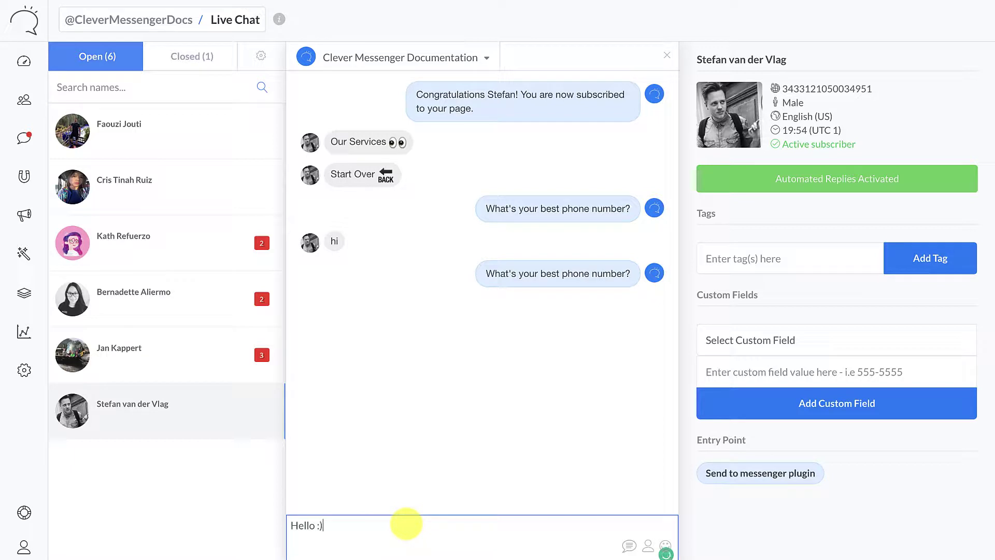
key(Return)
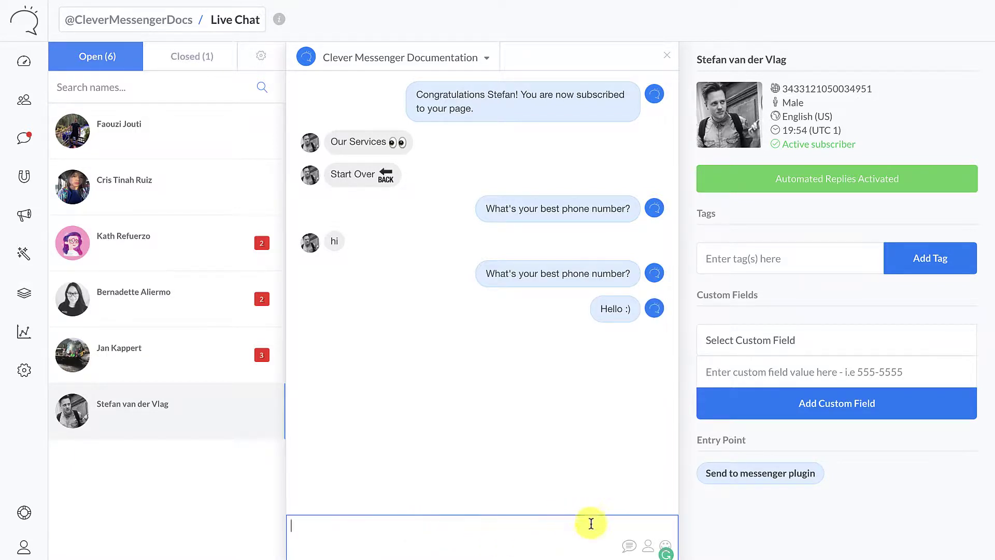
Look over the emoji picker and the personalization tags list.
click(665, 546)
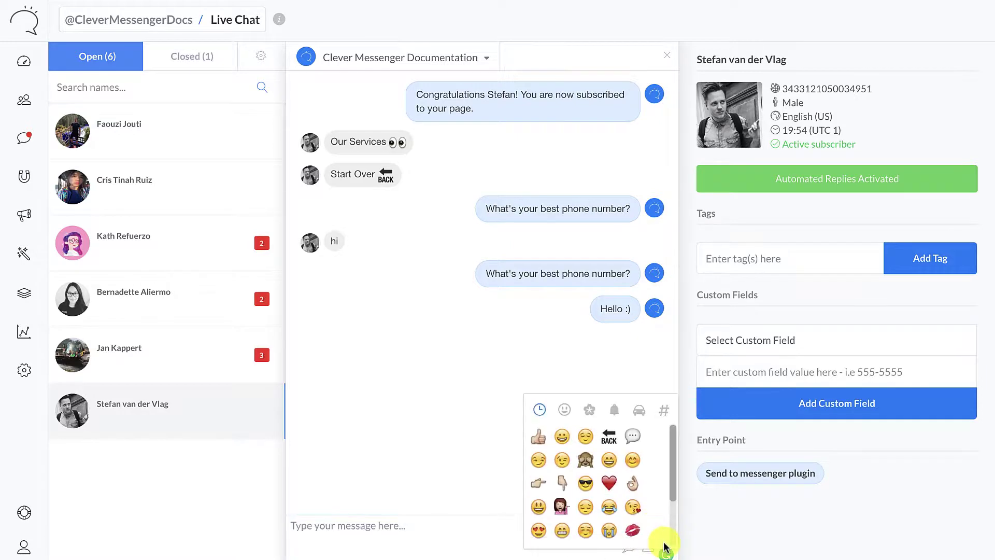
click(435, 534)
click(647, 545)
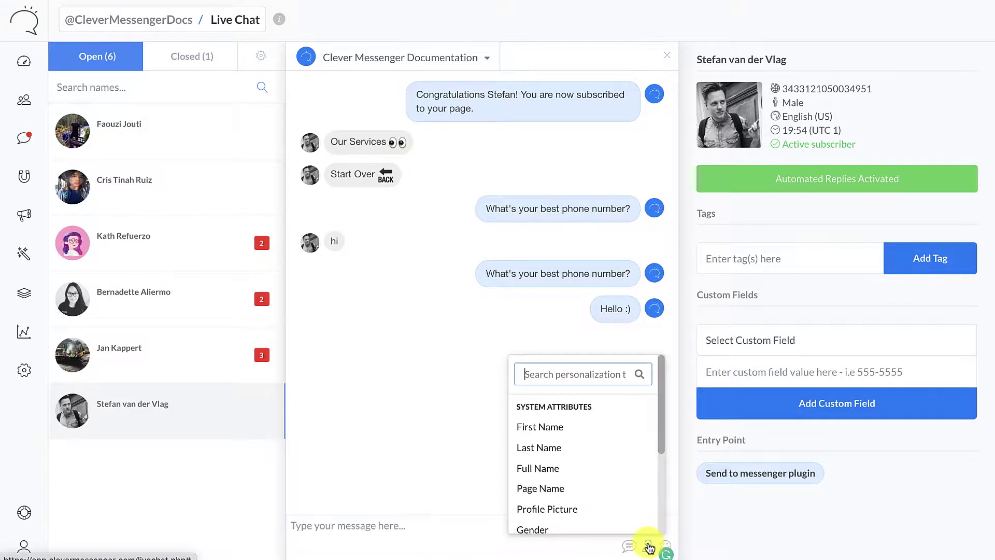
scroll(585, 426, down, 3)
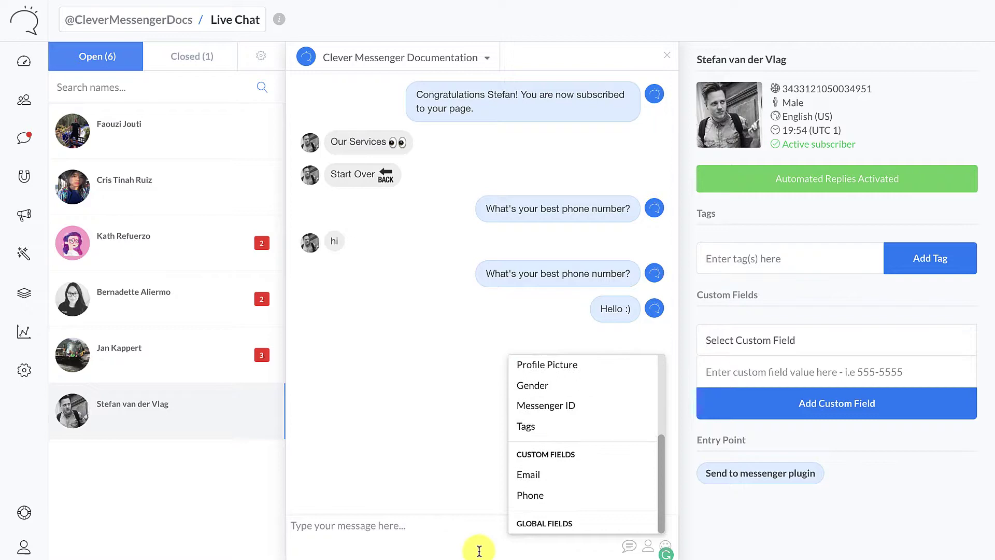
click(469, 536)
click(629, 546)
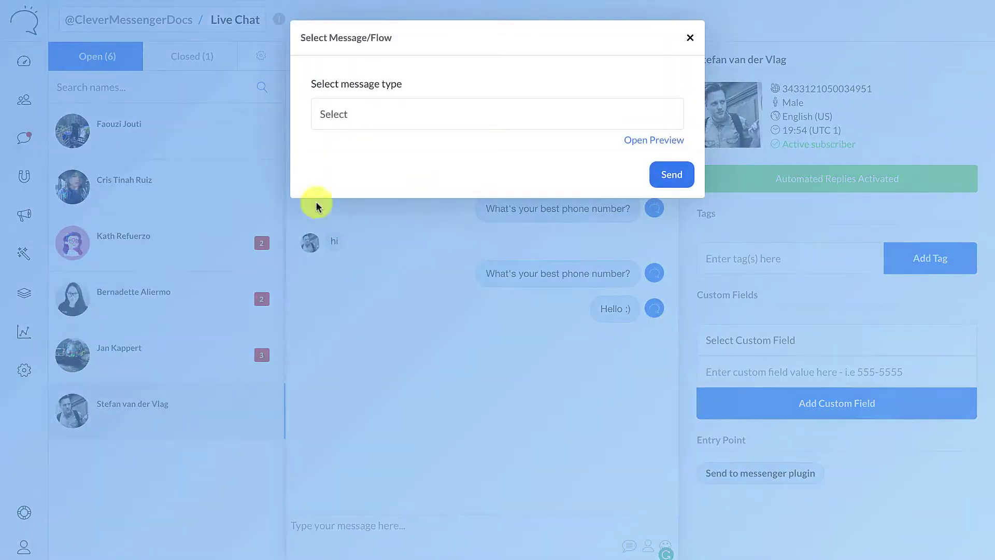
click(466, 115)
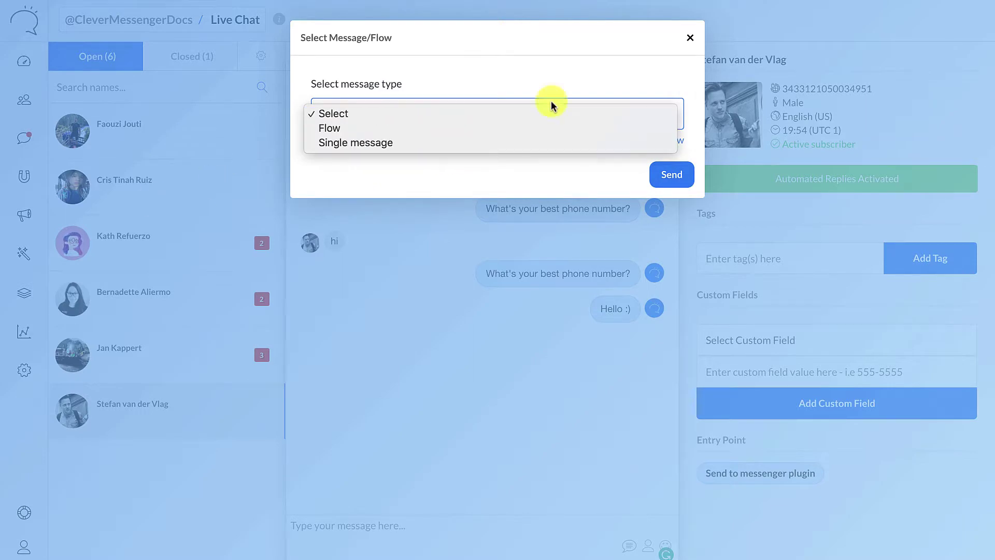
click(690, 38)
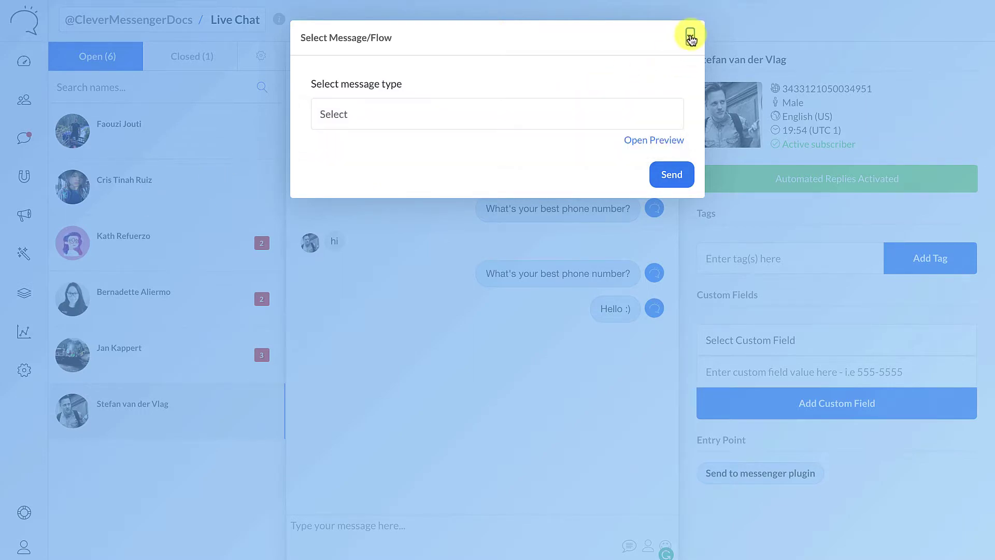
click(690, 38)
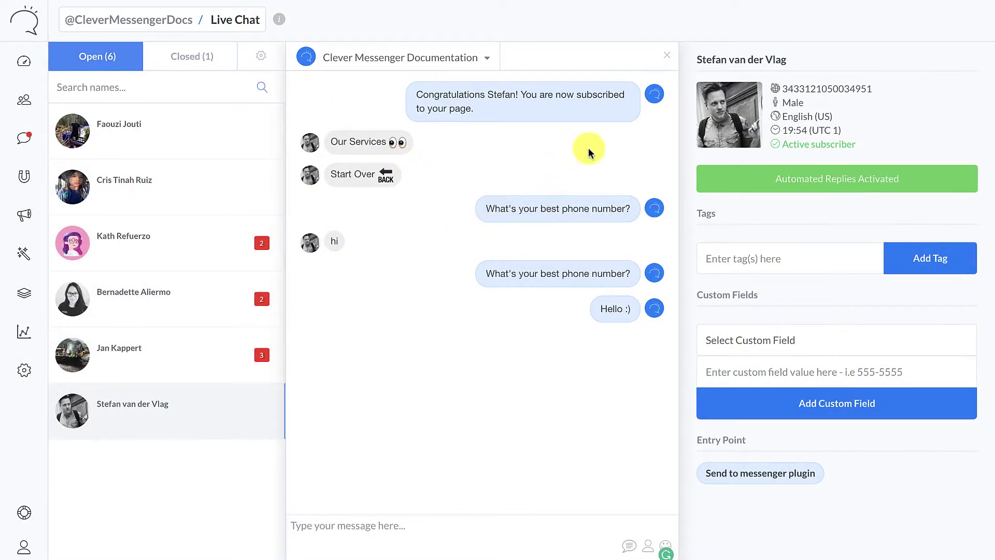